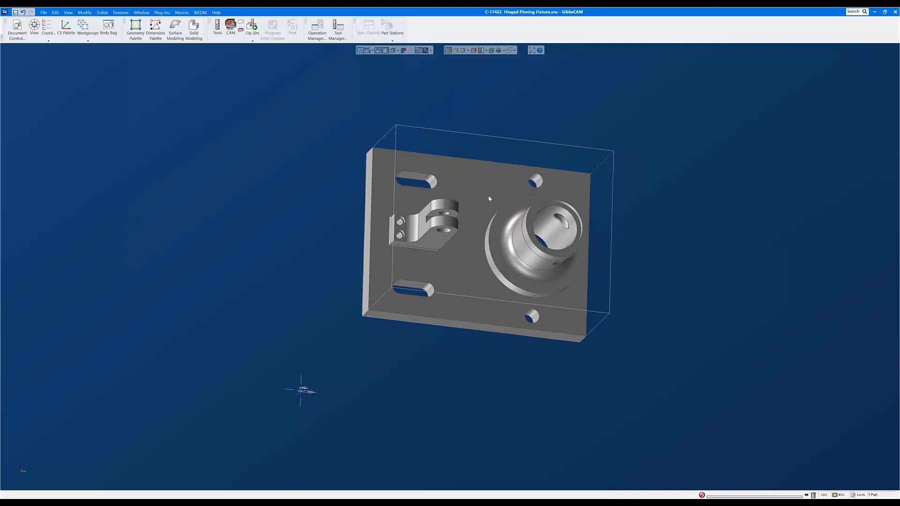
Align the base plate's large face carrying the boss and hinge bracket to the coordinate system
left_click(475, 193)
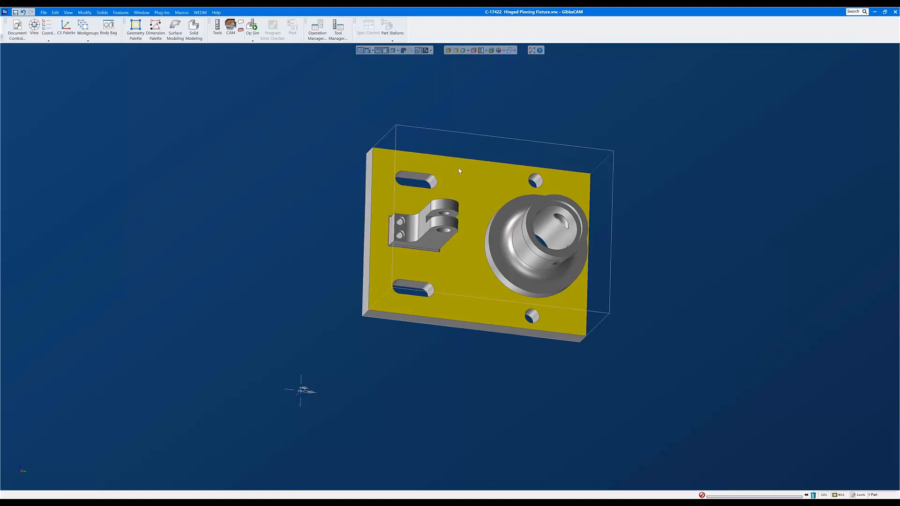
left_click(402, 163)
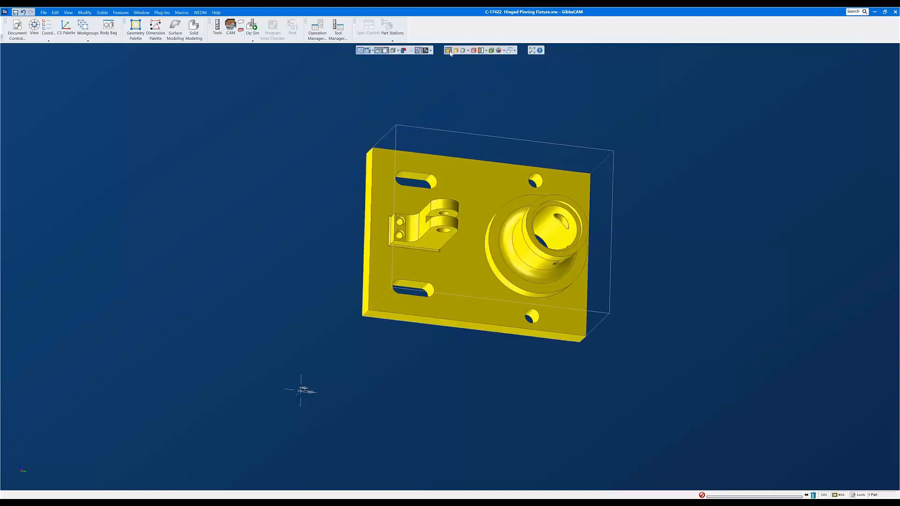
left_click(468, 167)
left_click(423, 237)
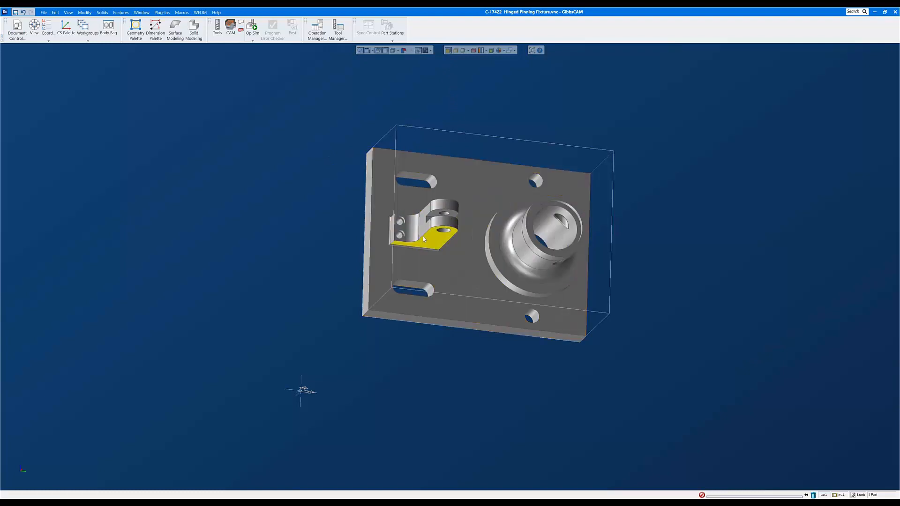
left_click(472, 237)
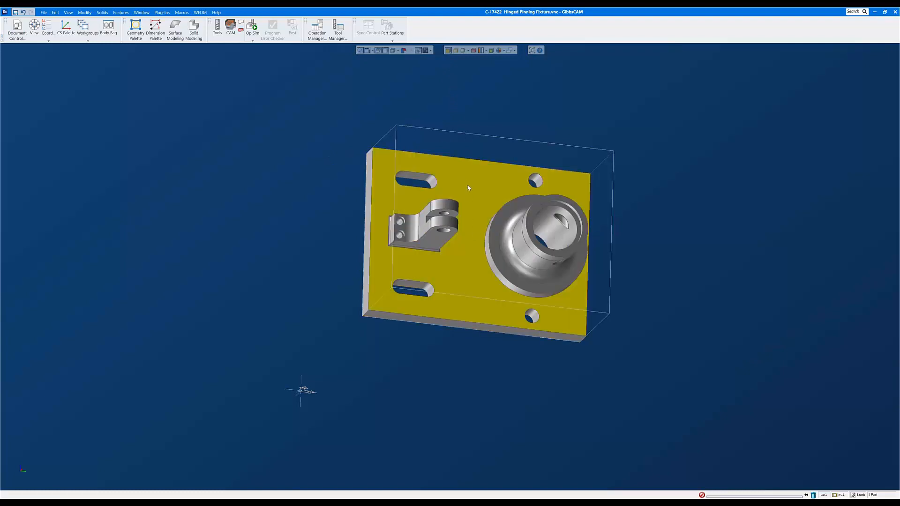
right_click(483, 182)
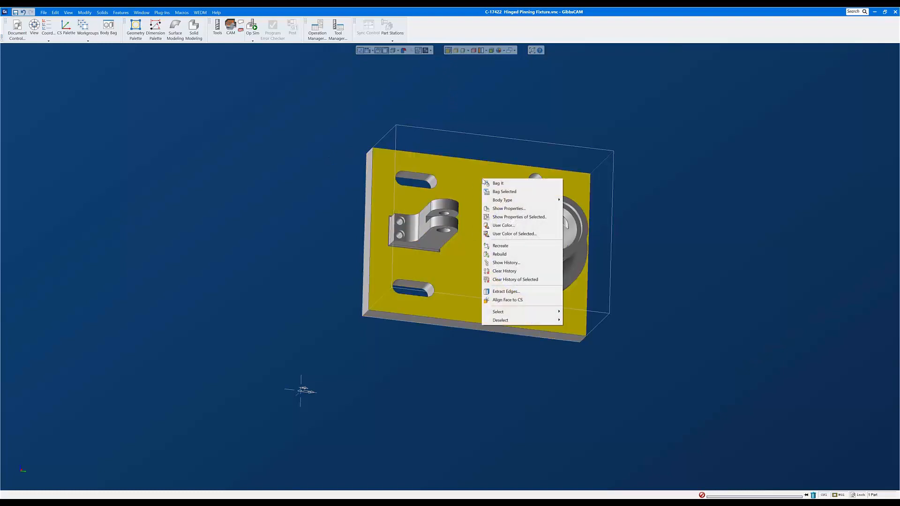
left_click(523, 302)
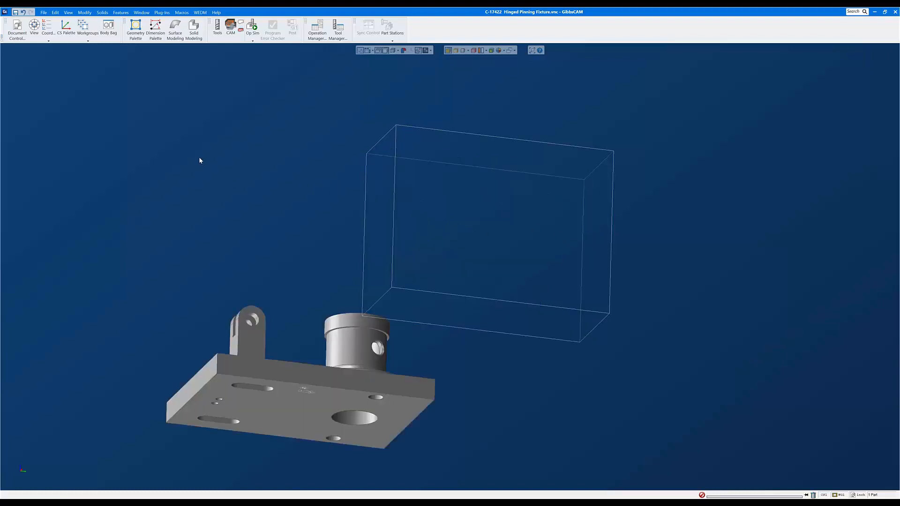
Rotate the part 90 degrees clockwise around X 0, Y 0 with 2D Rotate
middle_click_drag(199, 156, 330, 413)
left_click(330, 412)
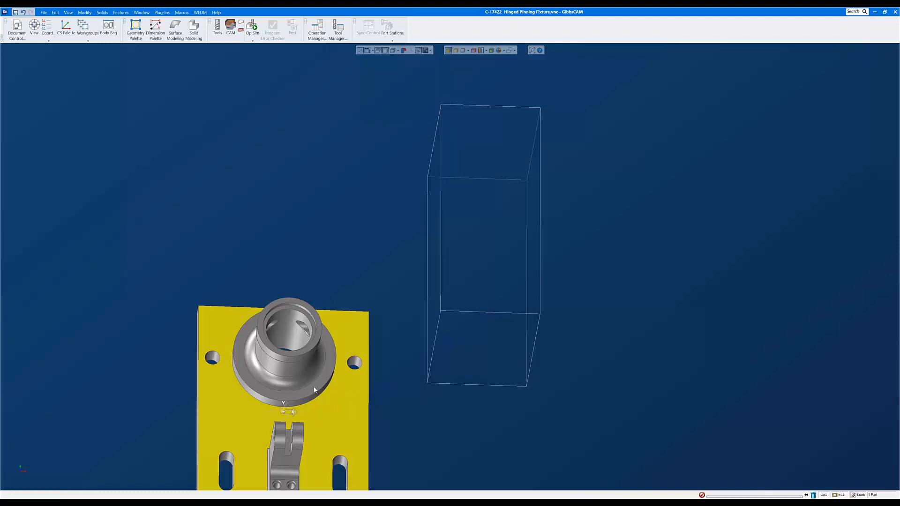
key("ctrl+h")
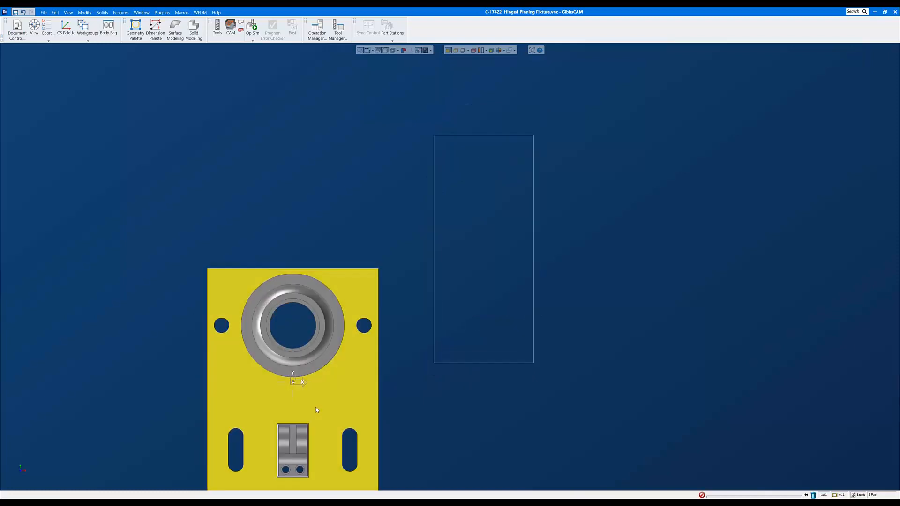
middle_click_drag(347, 385, 401, 270)
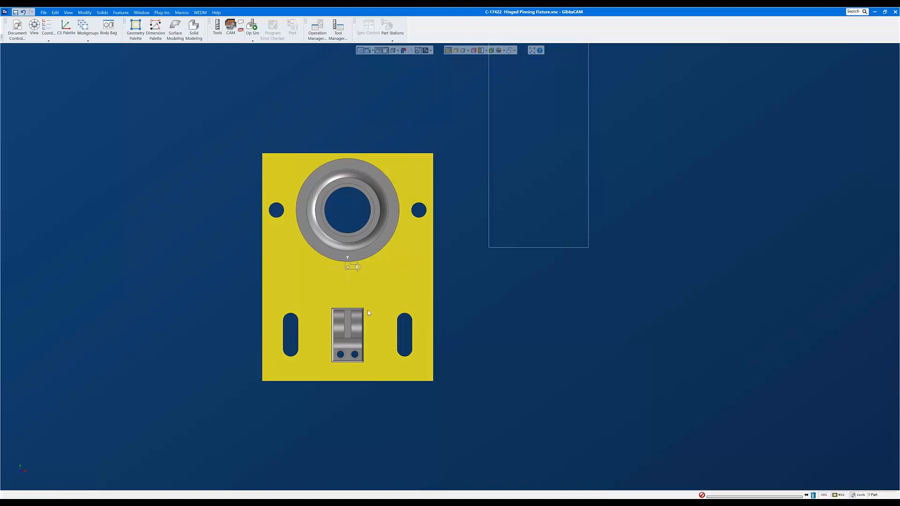
middle_click_drag(369, 313, 364, 195)
left_click(353, 244)
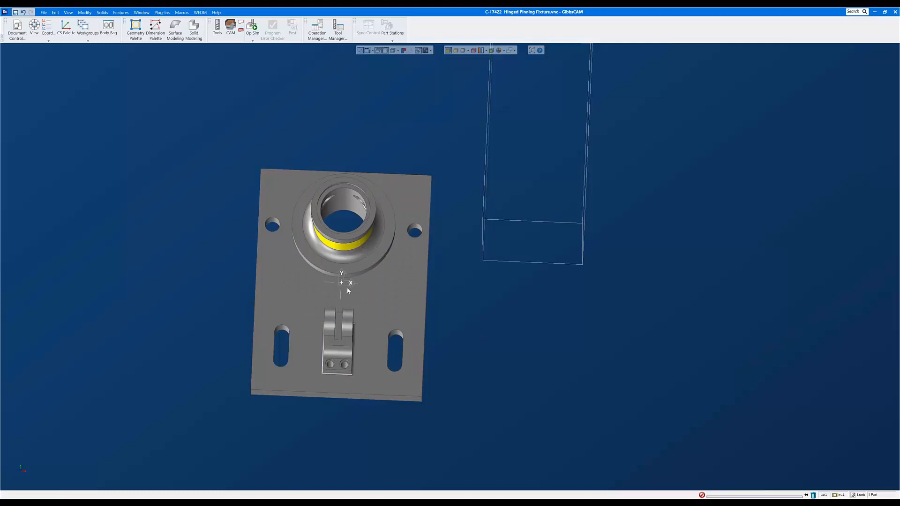
left_click(281, 271)
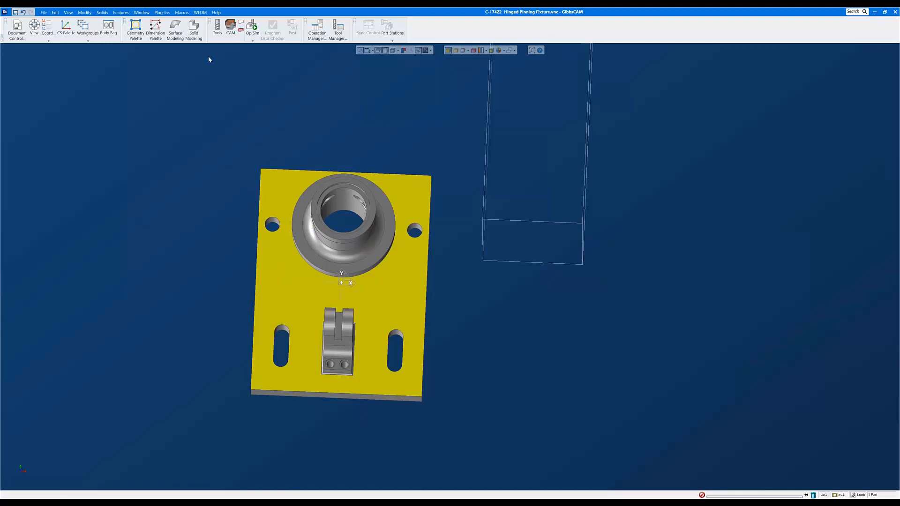
left_click(85, 12)
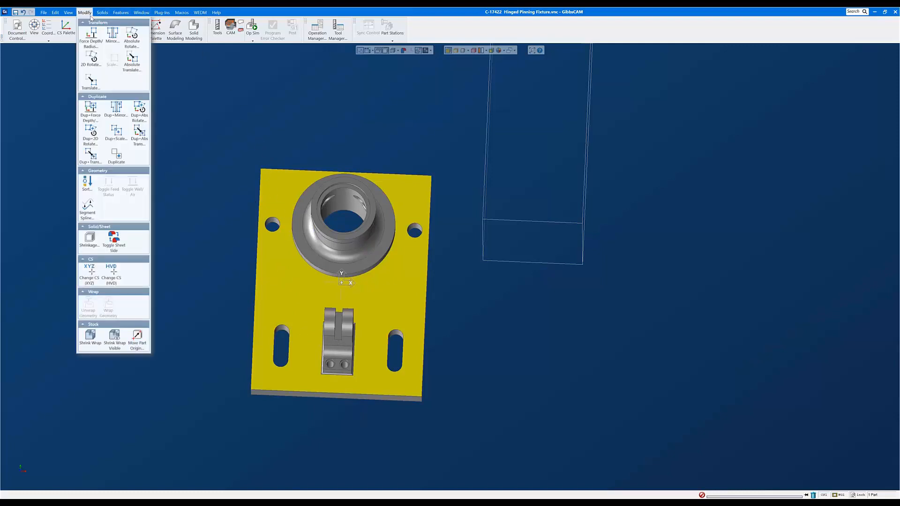
left_click(91, 58)
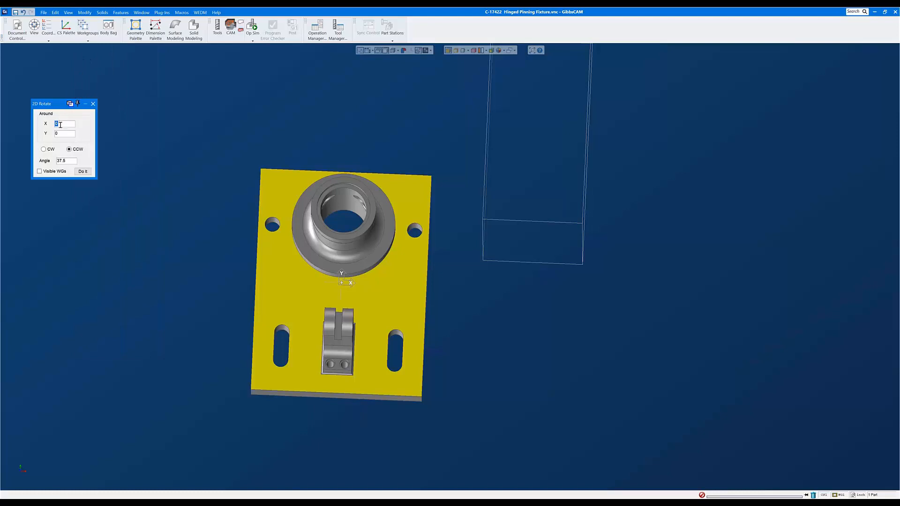
left_click(45, 150)
left_click_drag(71, 161, 39, 162)
type("90")
left_click(84, 171)
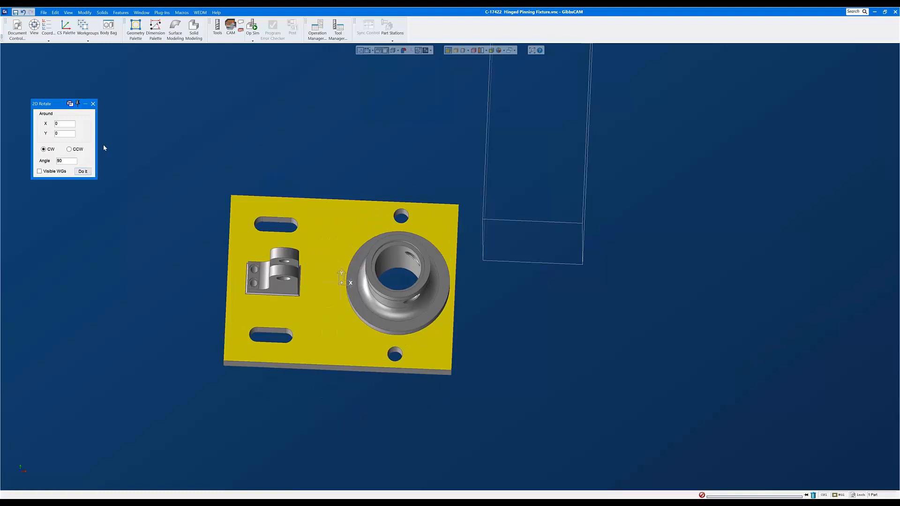
Shrink-wrap the stock to the part and close the 2D Rotate settings
left_click(84, 12)
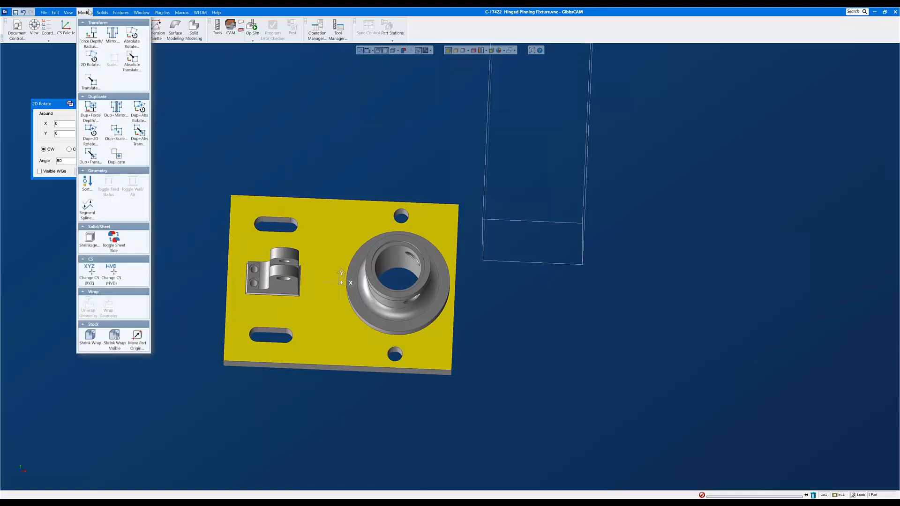
left_click(89, 336)
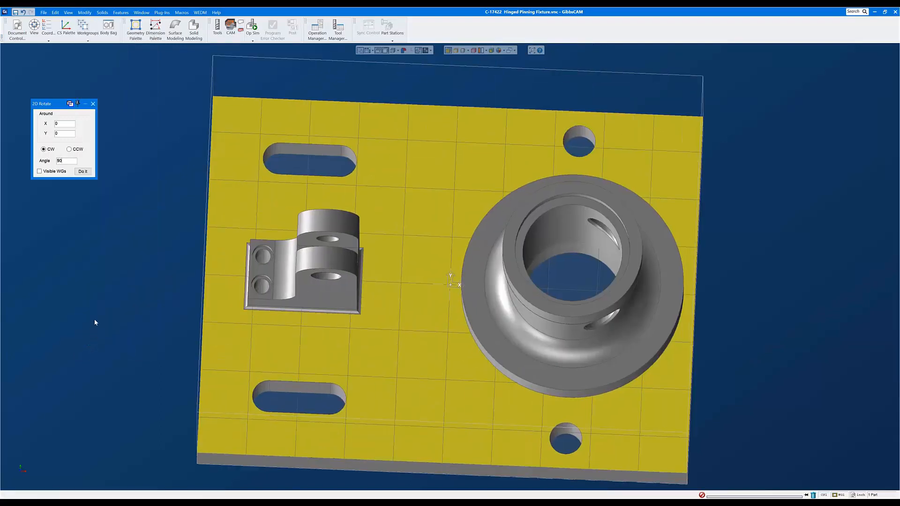
left_click(94, 104)
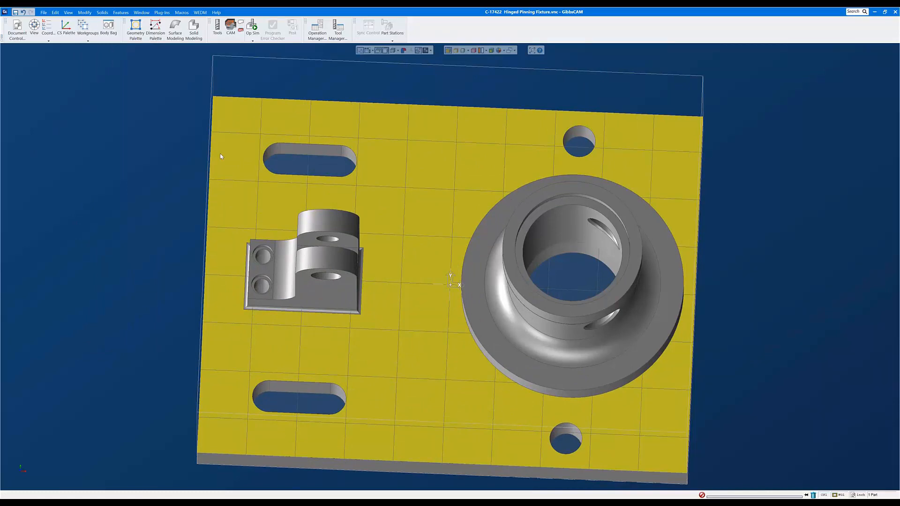
Examine the boss's end face and the plate's side faces from the home view and several angles
key("ctrl+h")
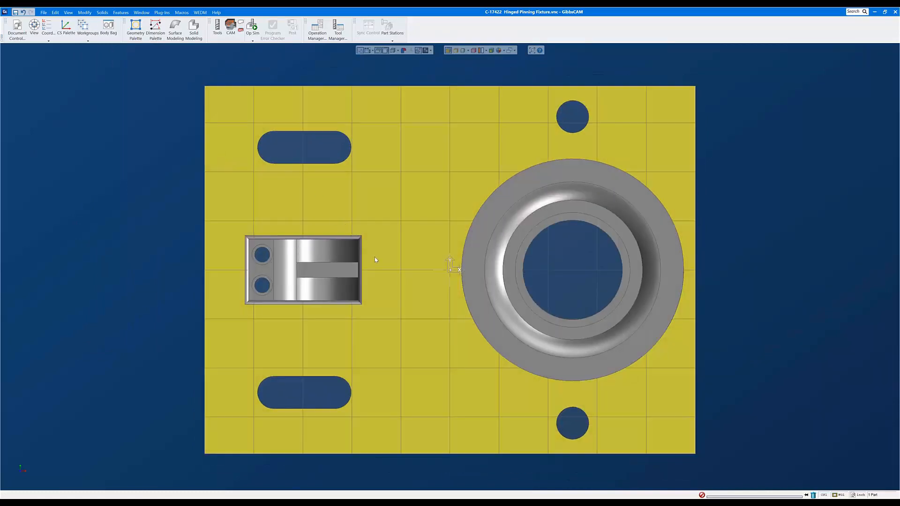
middle_click_drag(457, 370, 475, 413)
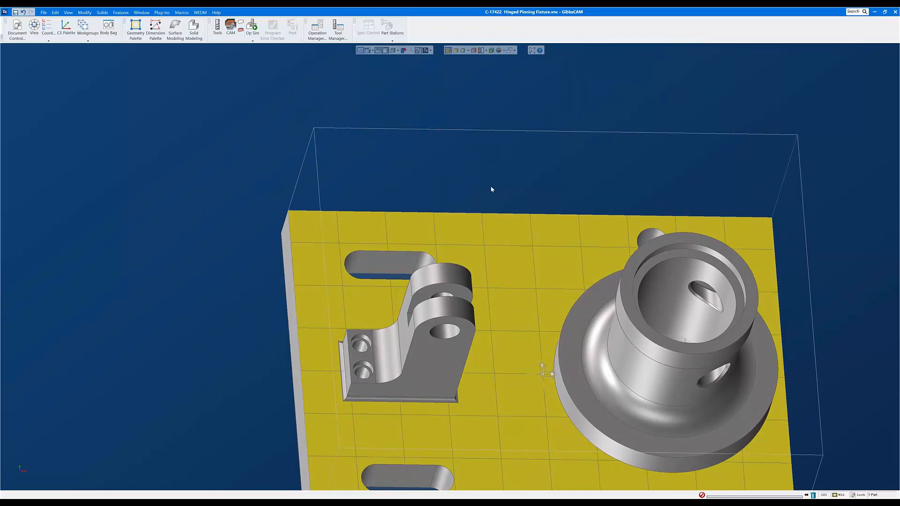
left_click(700, 240)
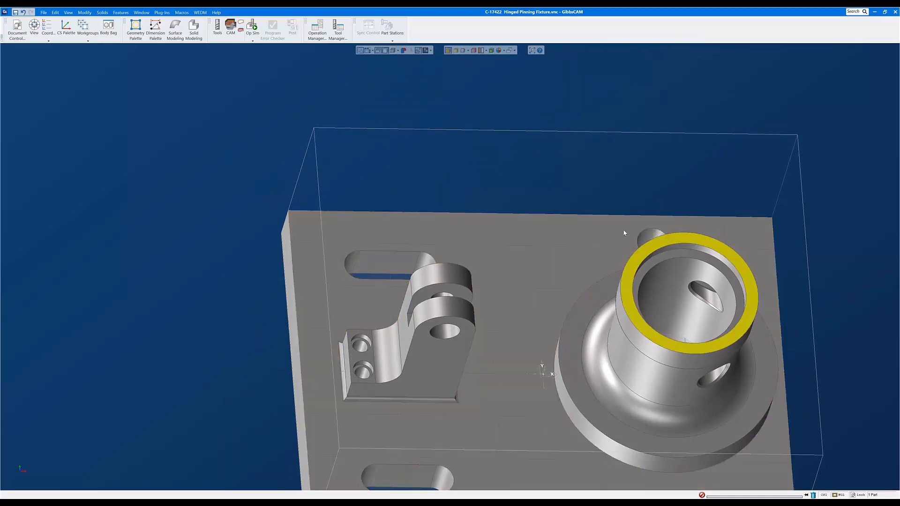
left_click(290, 291)
middle_click_drag(482, 123, 458, 359)
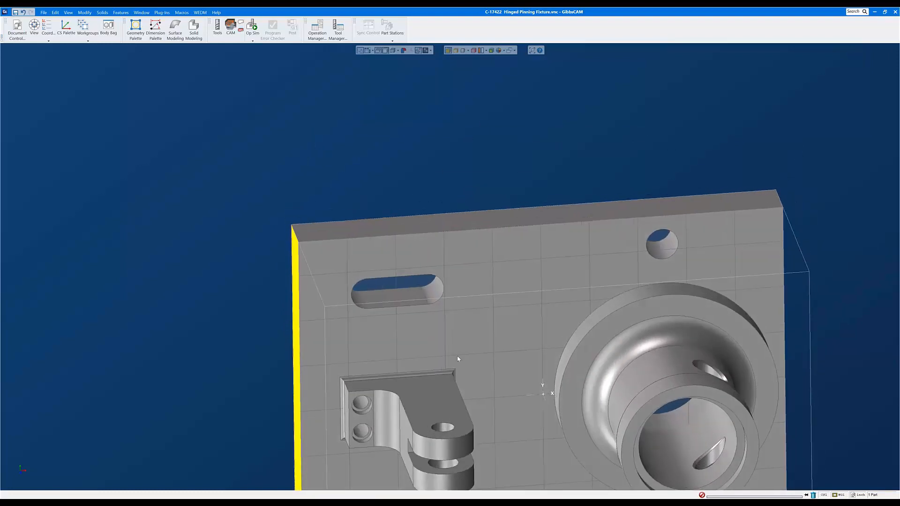
left_click(423, 231)
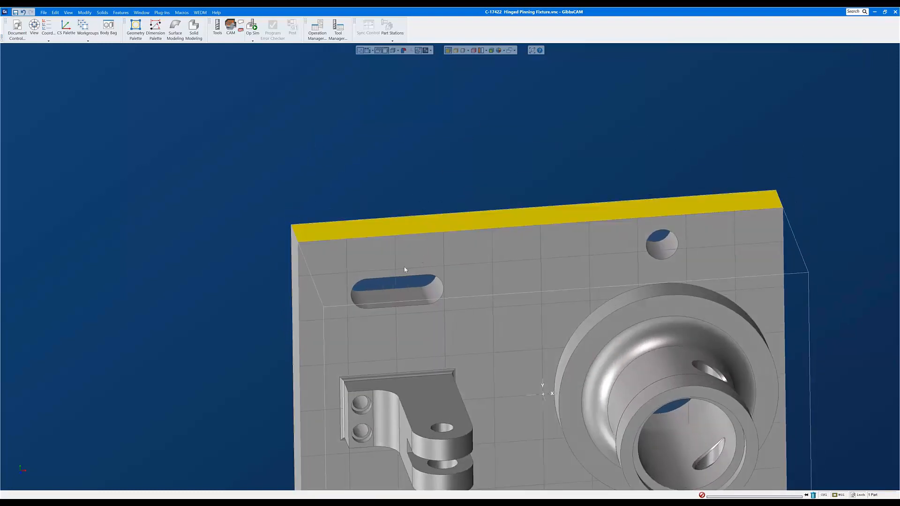
left_click(293, 285)
left_click(368, 236)
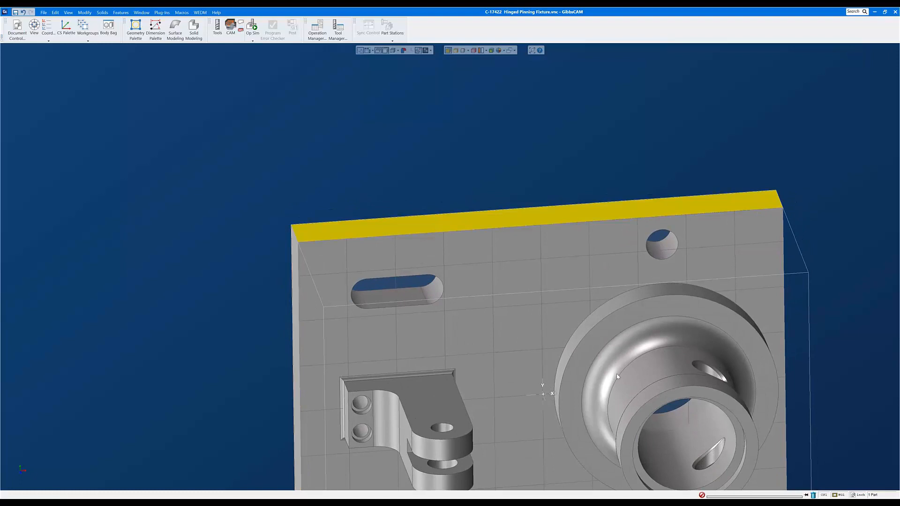
left_click(681, 394)
middle_click_drag(416, 354, 503, 202)
scroll(444, 297, "down", 3)
left_click(514, 120)
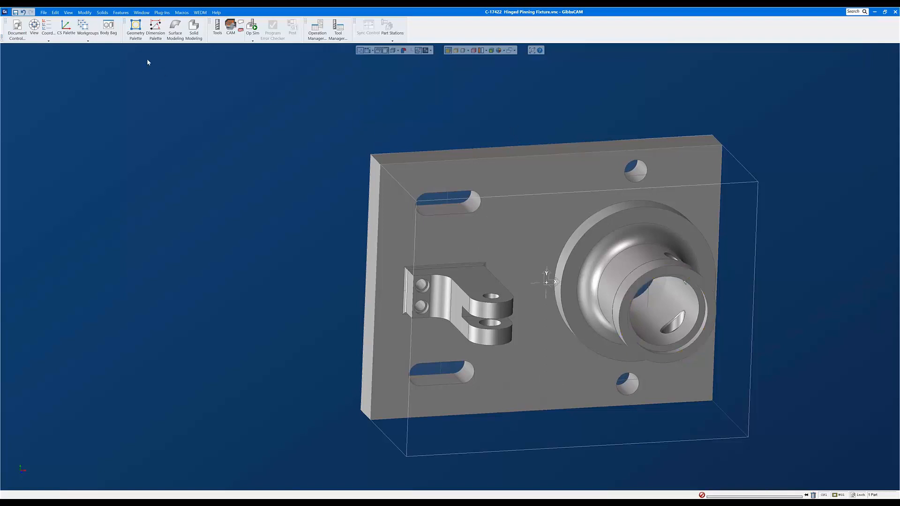
Move the part origin to X -4, Y 3, Z 2.75
left_click(84, 13)
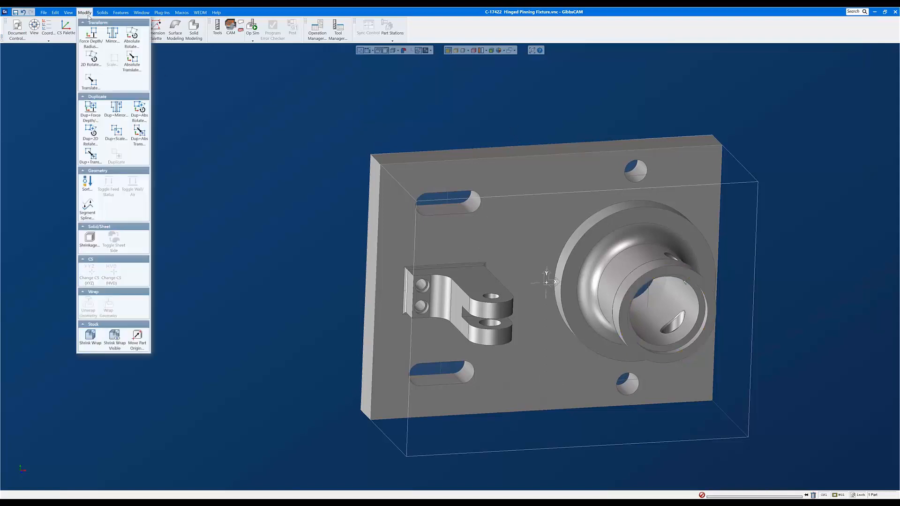
left_click(137, 338)
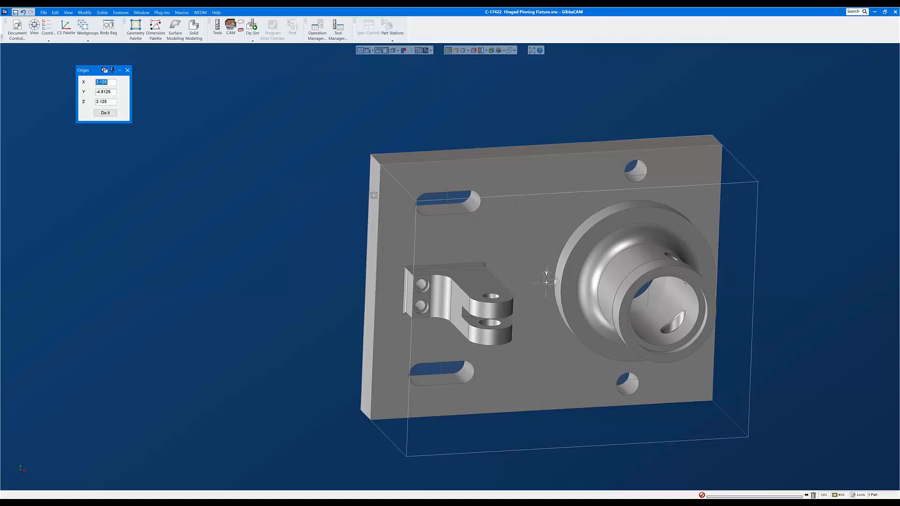
type("-4")
left_click(110, 92)
key("BackSpace")
key("BackSpace")
key("BackSpace")
key("BackSpace")
key("BackSpace")
key("BackSpace")
key("BackSpace")
type("3")
left_click(114, 102)
key("BackSpace")
key("BackSpace")
key("BackSpace")
key("BackSpace")
key("BackSpace")
type("2.75")
left_click(106, 113)
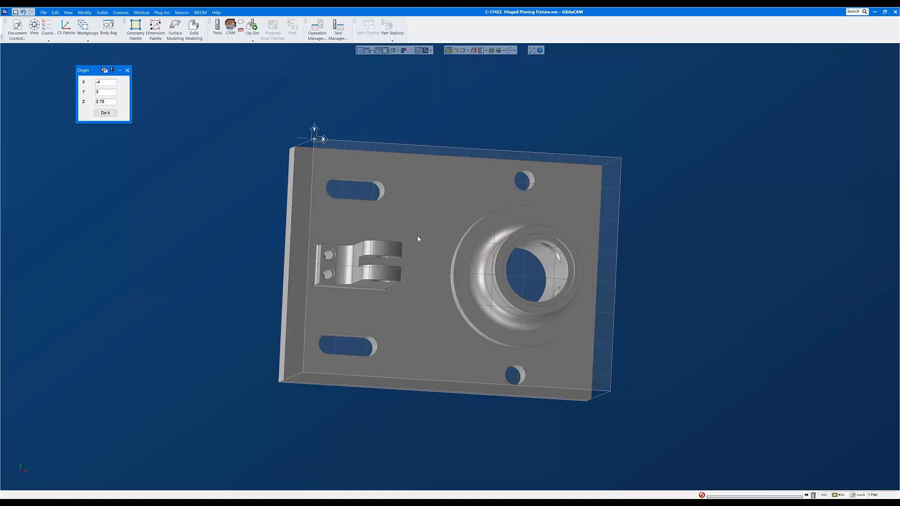
left_click(127, 70)
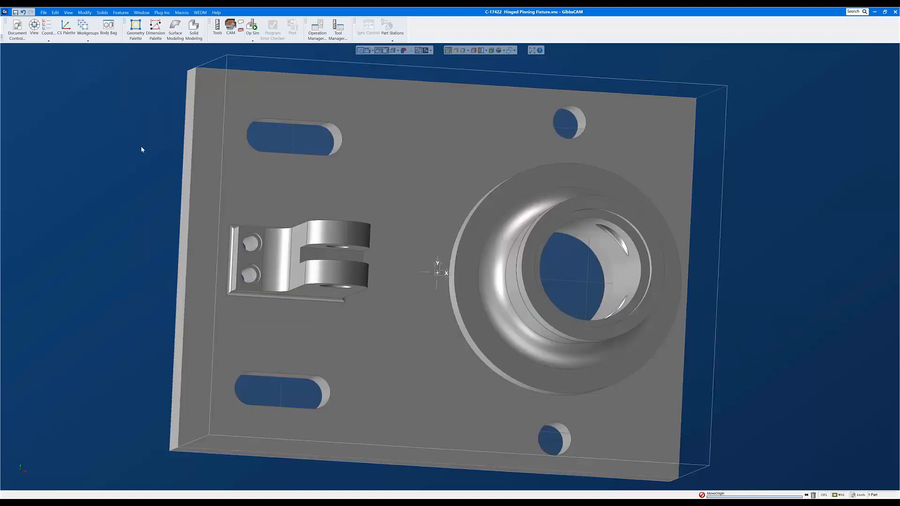
Undo the origin move, stock shrink-wrap, 2D rotation and face alignment
key("ctrl+z")
key("ctrl+z")
key("ctrl+z")
key("ctrl+z")
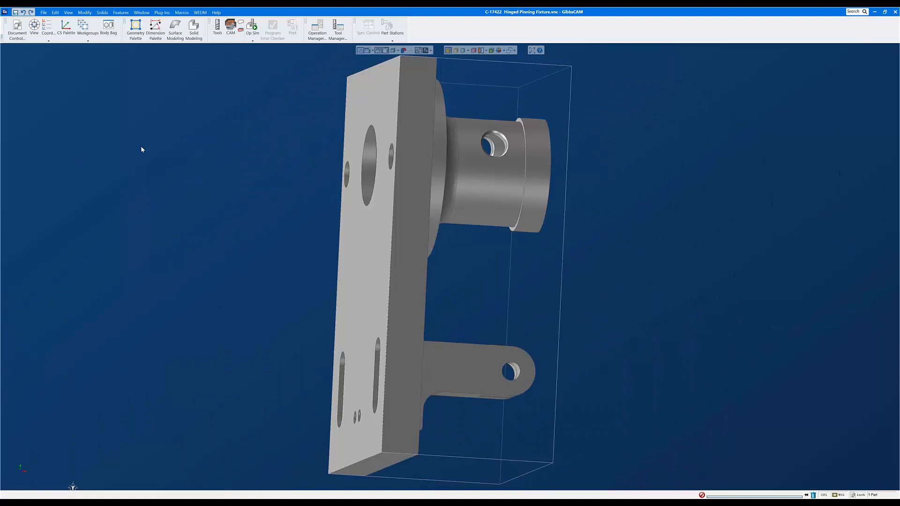
Inspect the part's orientation relative to the coordinate system from the home view and at an angle
key("ctrl+h")
scroll(496, 256, "down", 5)
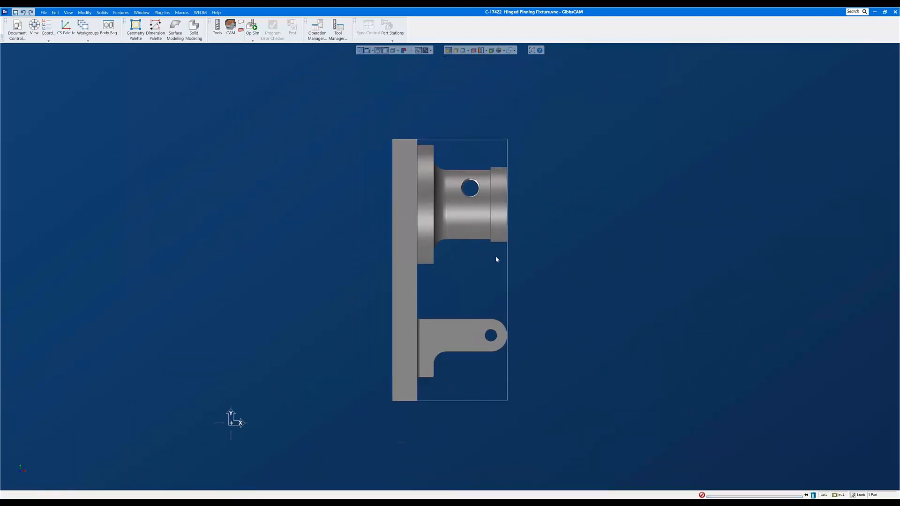
scroll(521, 252, "up", 1)
middle_click_drag(544, 361, 472, 213)
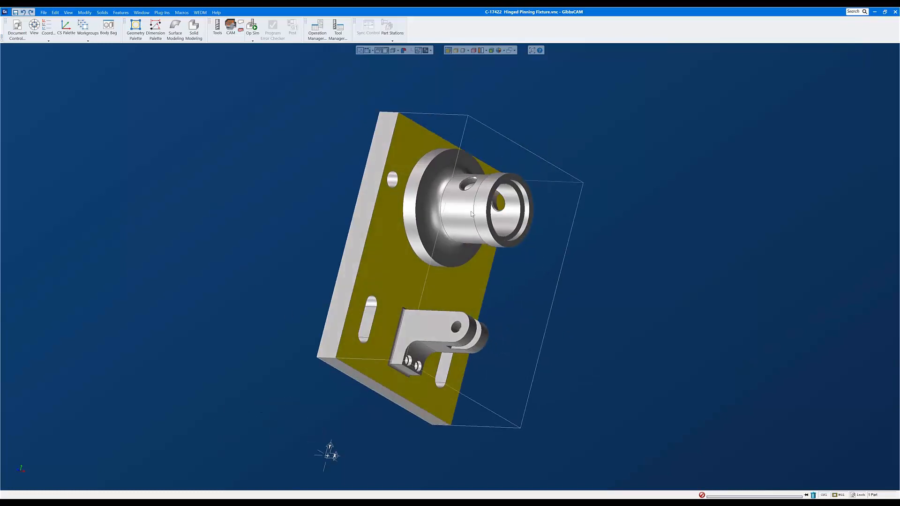
left_click(512, 215)
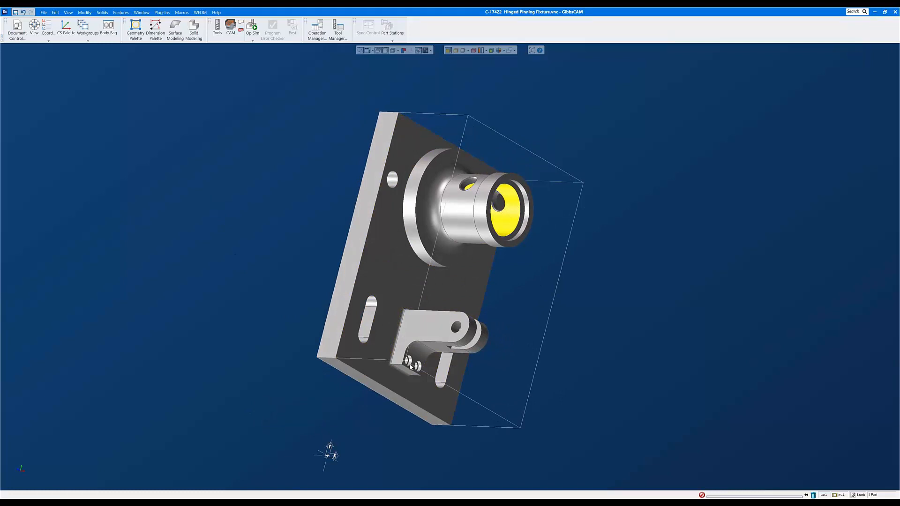
middle_click_drag(411, 367, 345, 284)
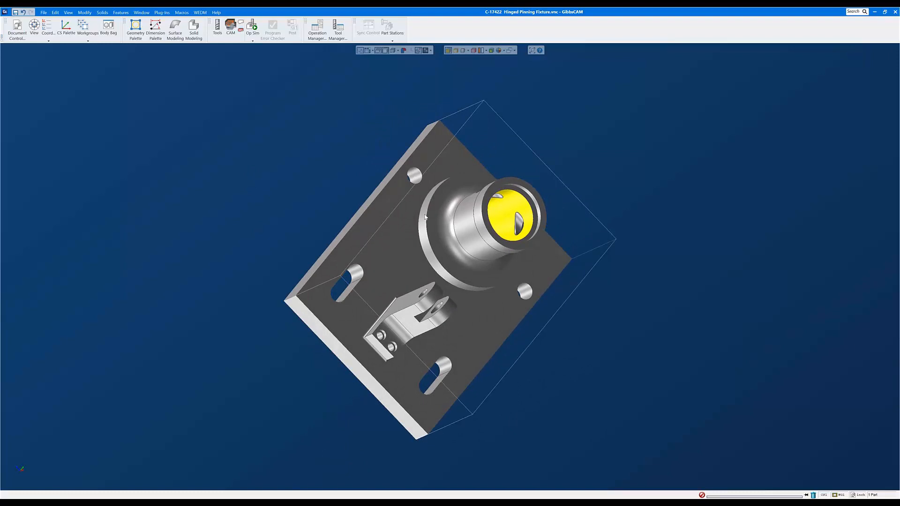
left_click(570, 129)
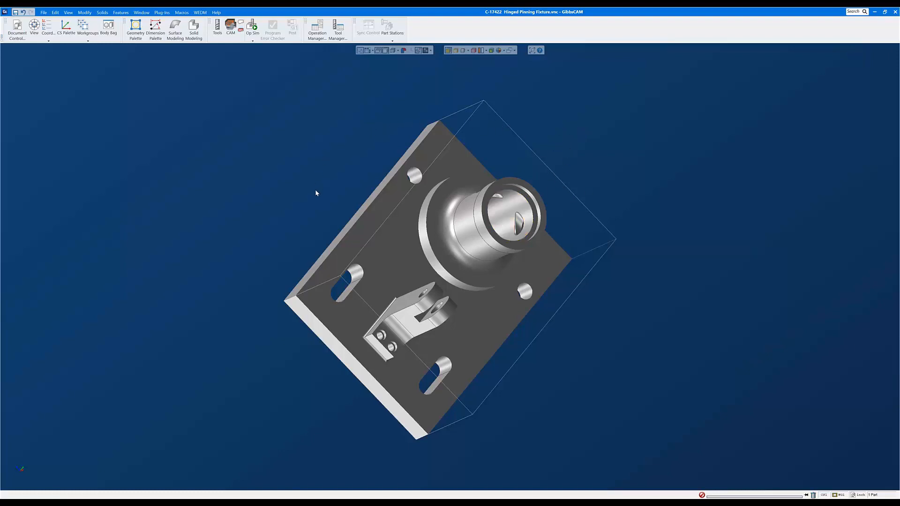
key("ctrl+h")
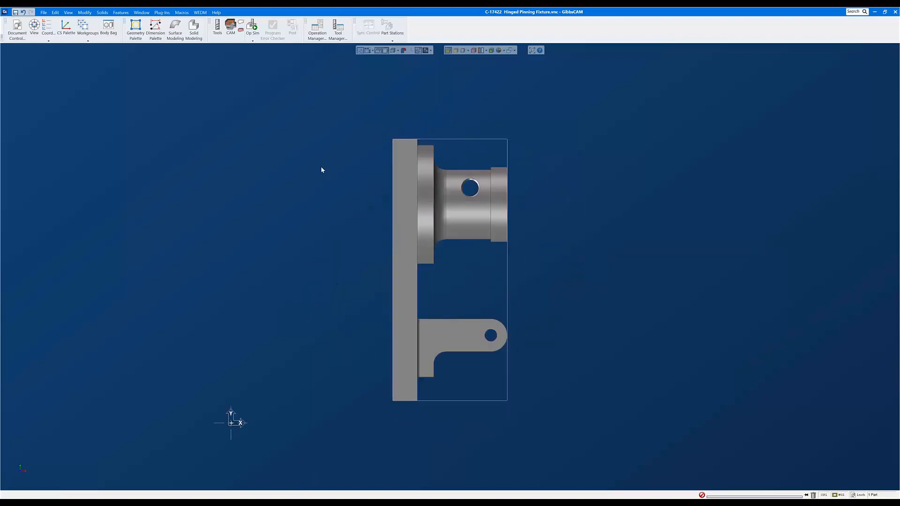
Align the end face of the hollow boss to the coordinate system
middle_click_drag(697, 245, 415, 243)
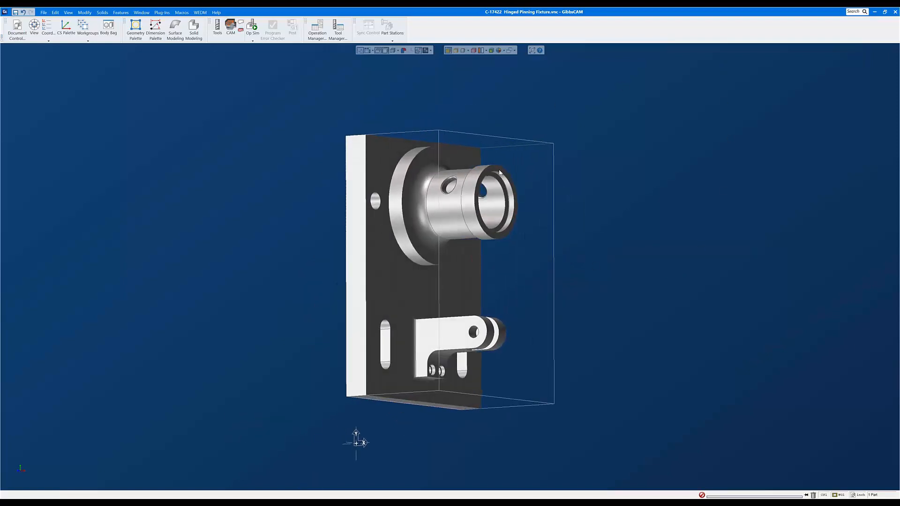
left_click(410, 285)
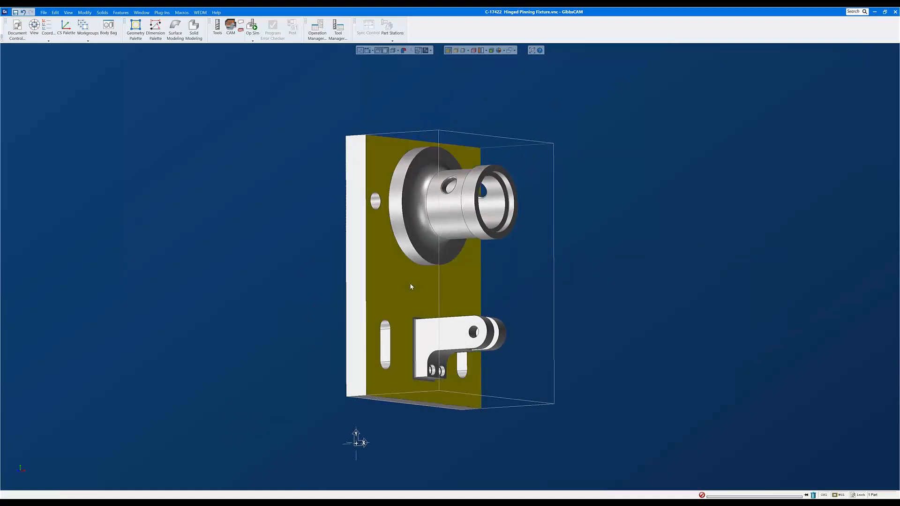
left_click(503, 174)
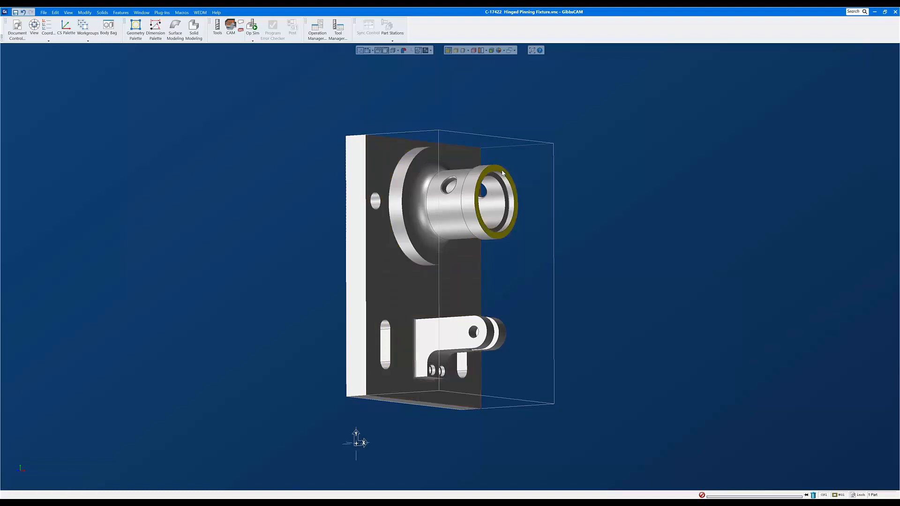
right_click(503, 173)
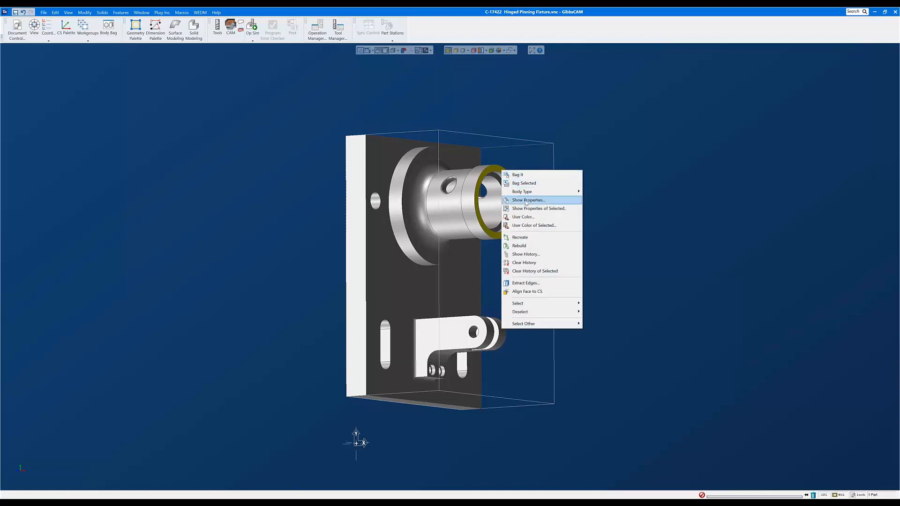
left_click(526, 293)
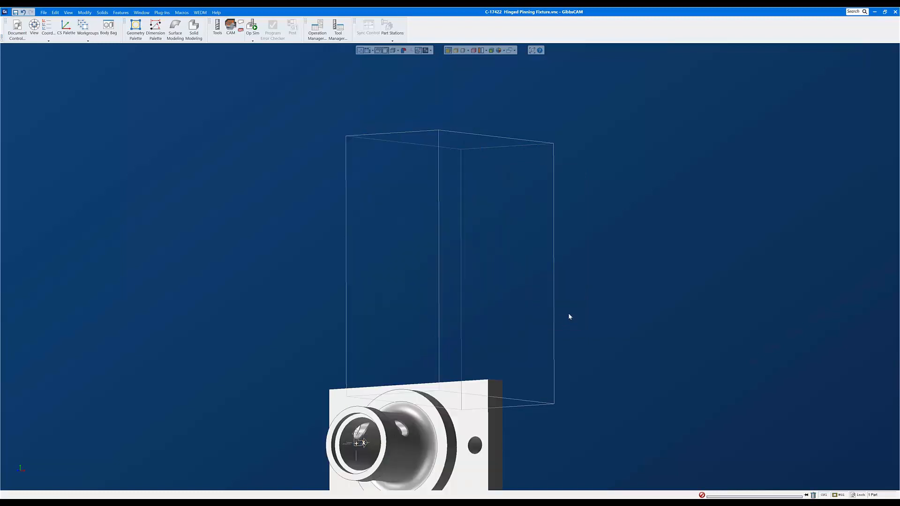
key("ctrl+h")
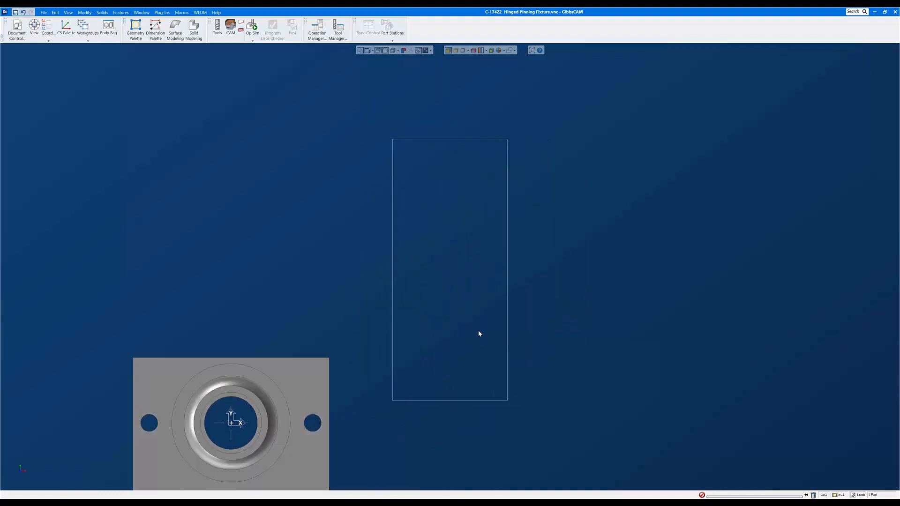
Rotate the part 90 degrees clockwise around the coordinate system origin with 2D Rotate
middle_click_drag(311, 350, 446, 183)
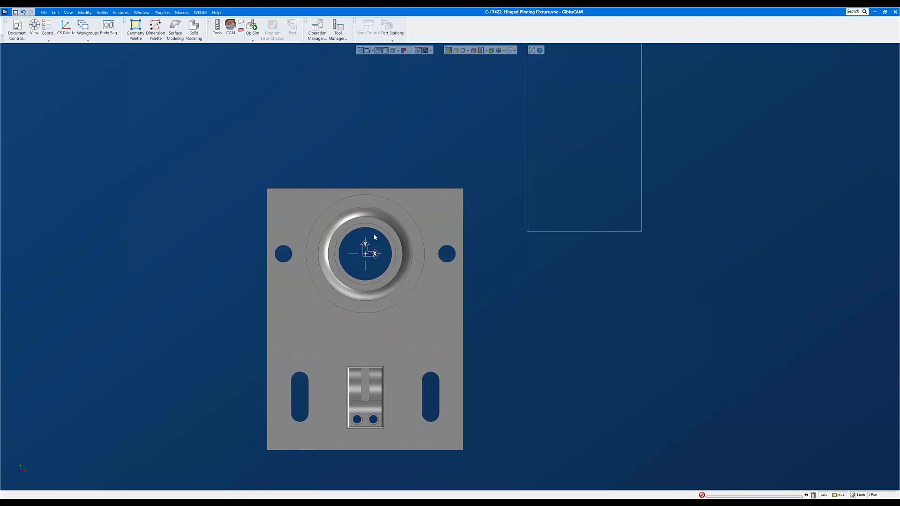
left_click(400, 292)
left_click(81, 13)
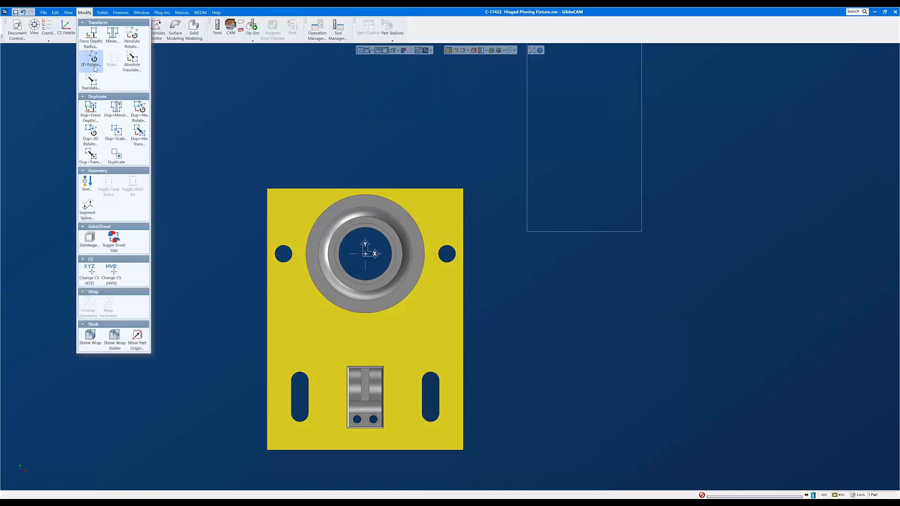
left_click(93, 62)
left_click(83, 172)
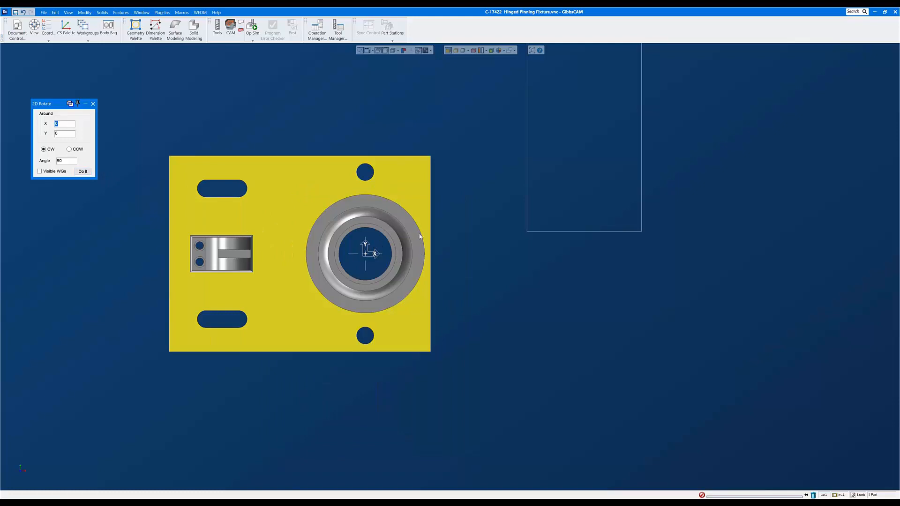
left_click(93, 104)
Shrink-wrap the stock around the rotated part and inspect the fit at an angle
left_click(85, 13)
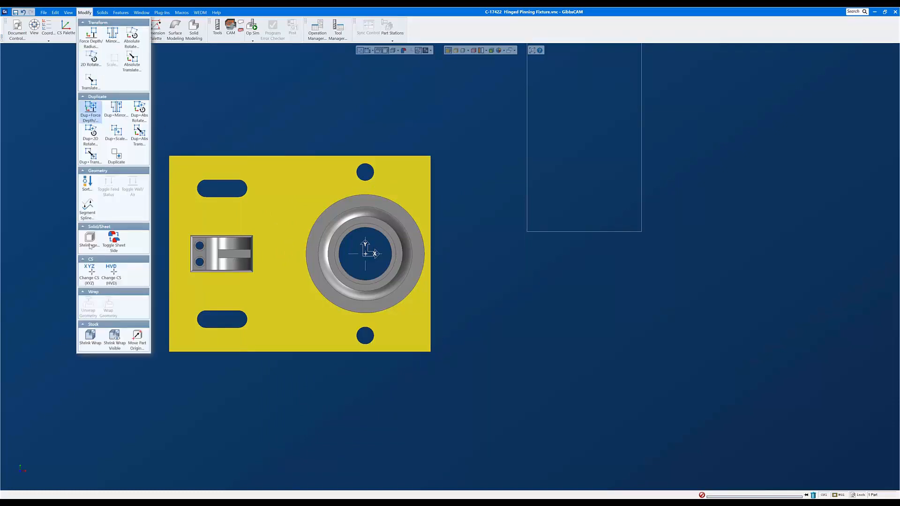
left_click(89, 337)
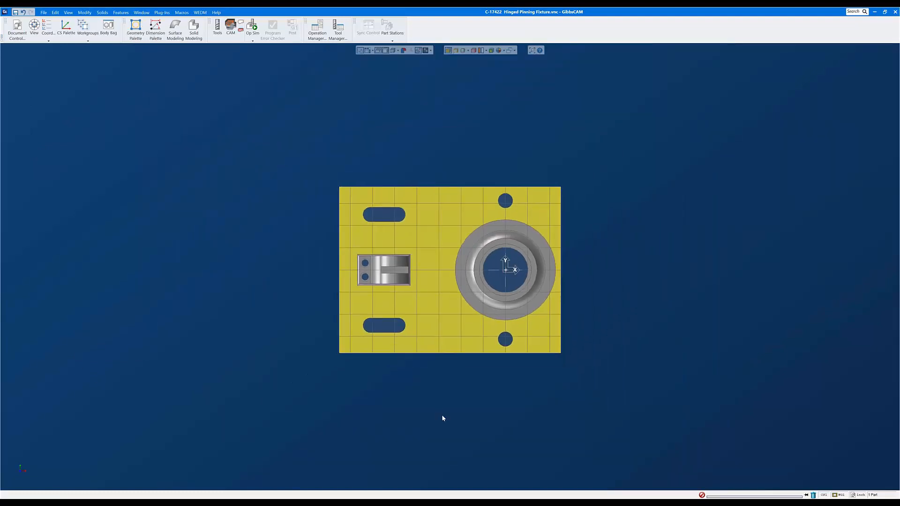
middle_click_drag(442, 416, 525, 155)
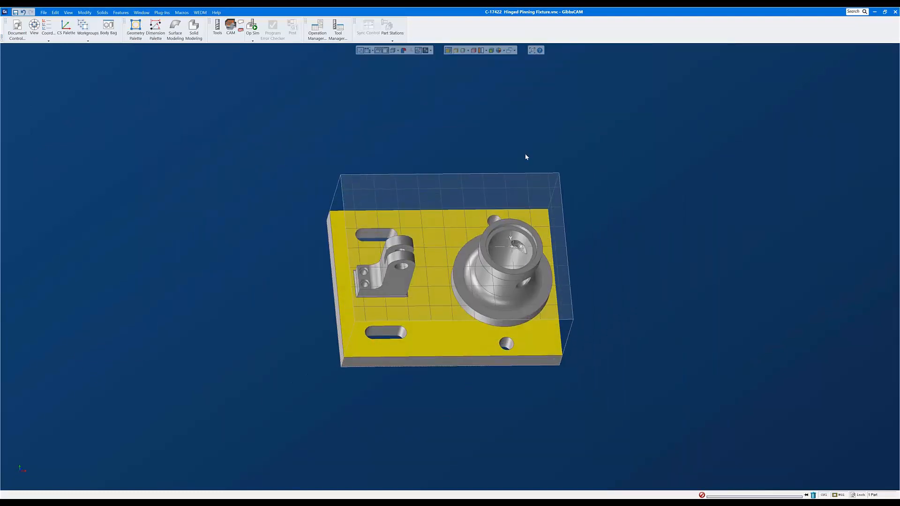
middle_click_drag(489, 305, 438, 181)
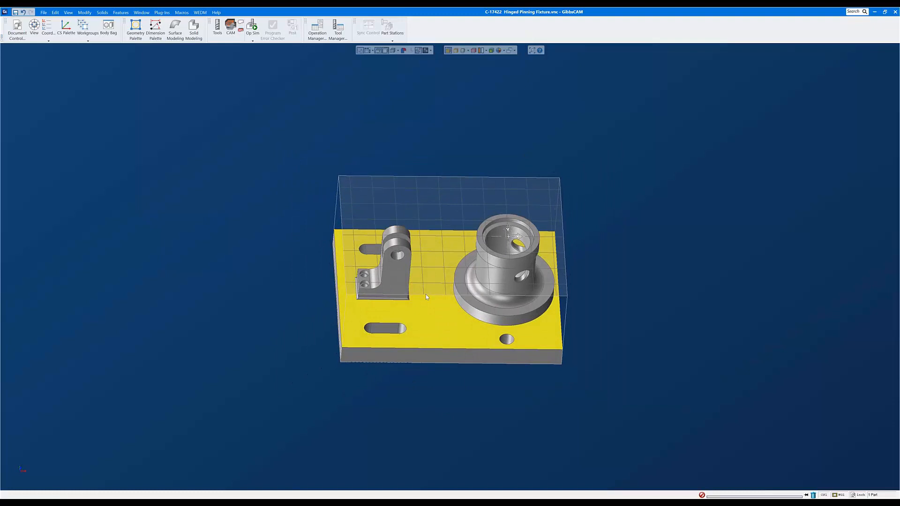